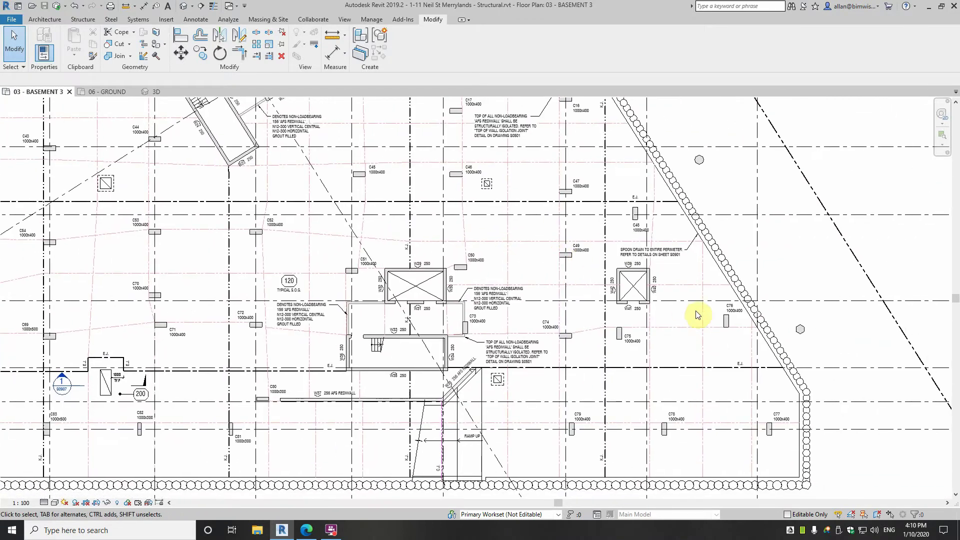
Step: Pan the basement plan to the joint lines and select the vertical joint line to check its style
scroll(685, 317, "up", 2)
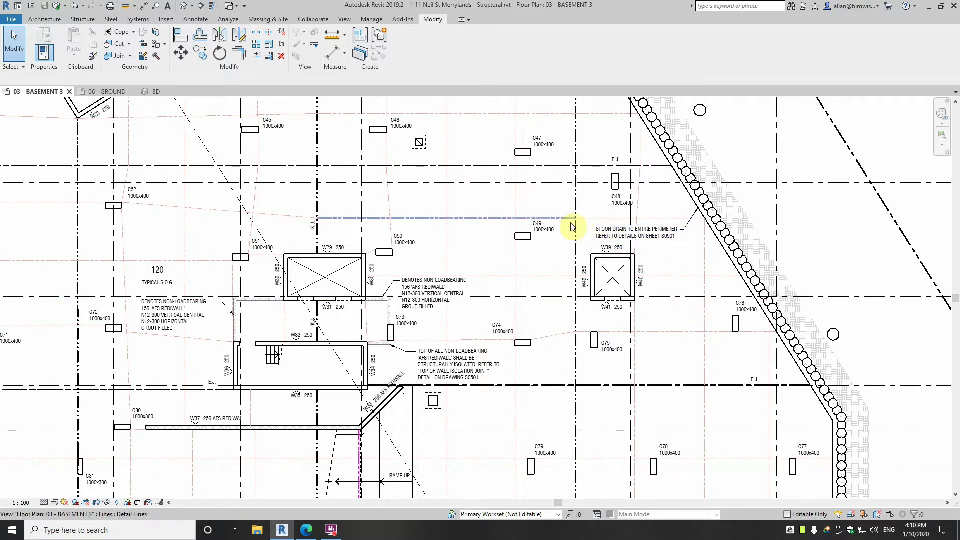
middle_click_drag(562, 245, 607, 267)
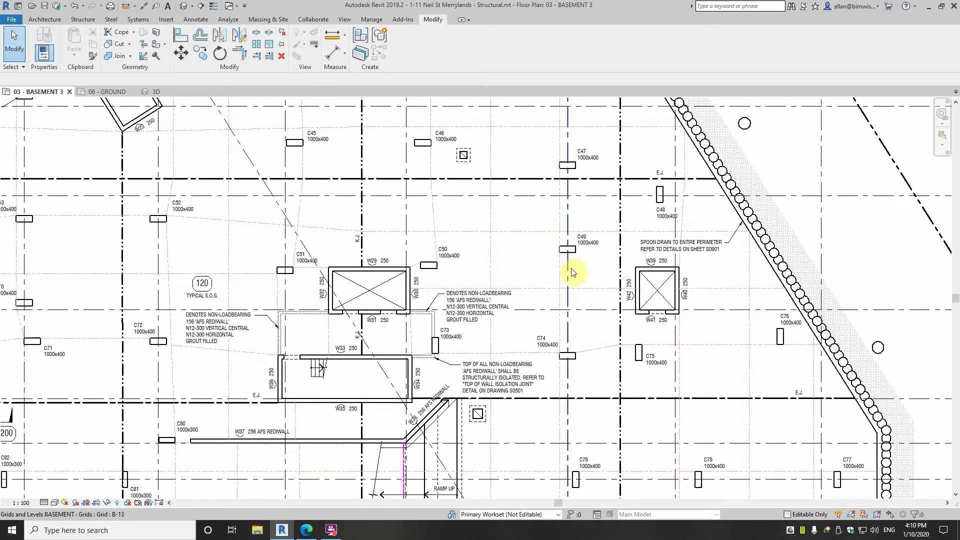
middle_click_drag(537, 278, 636, 284)
middle_click_drag(692, 182, 677, 280)
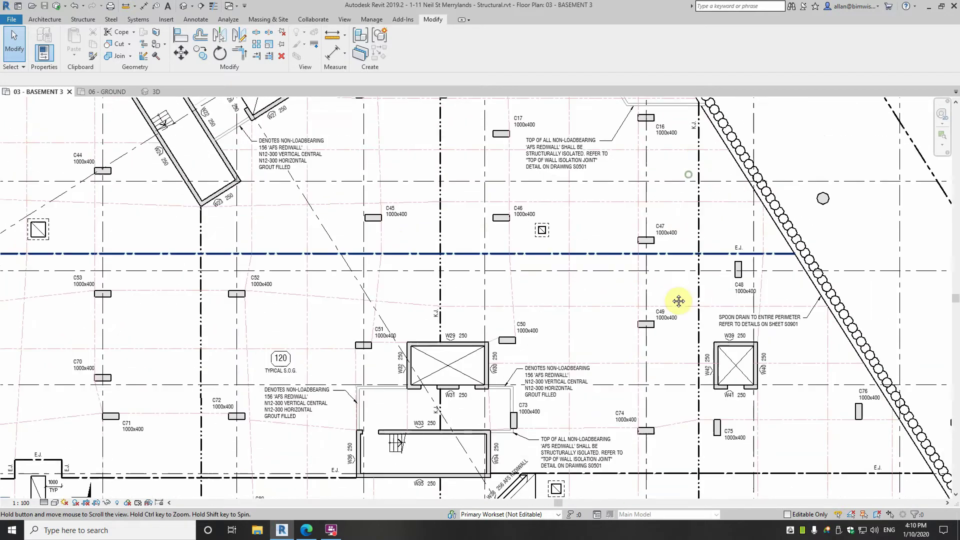
scroll(692, 235, "up", 1)
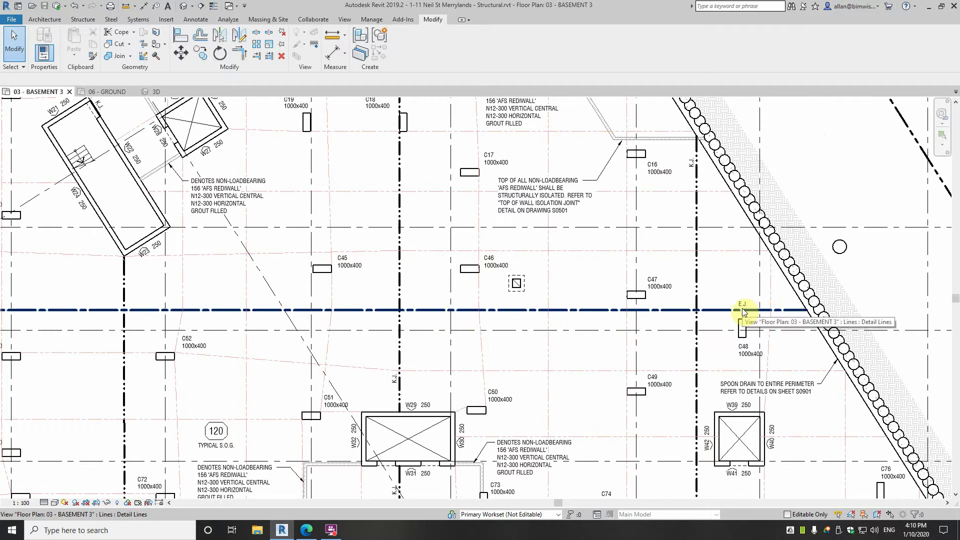
left_click(626, 269)
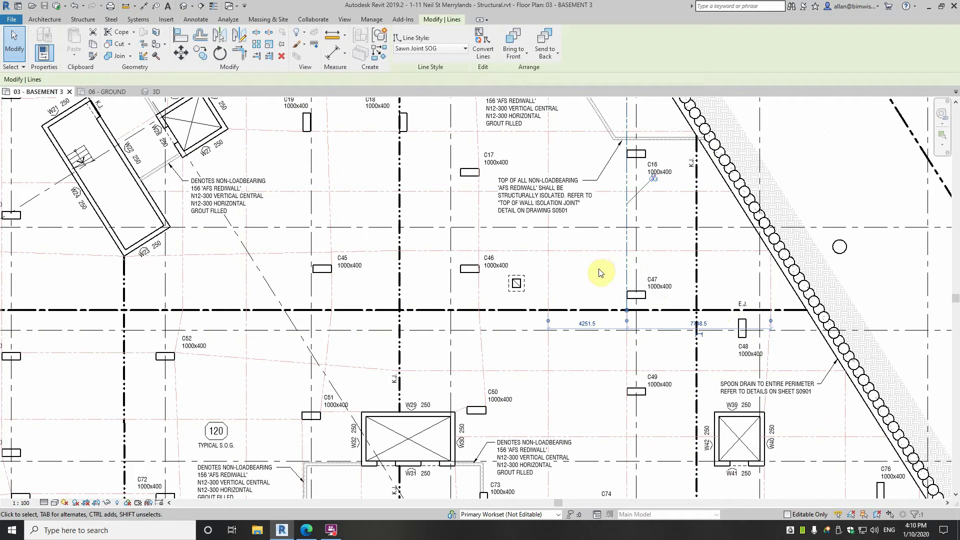
left_click(595, 277)
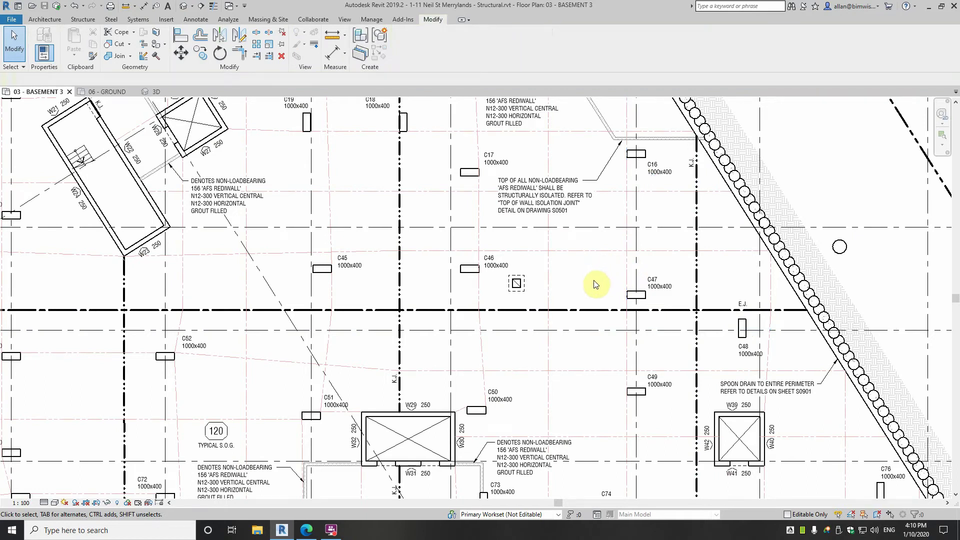
mouse_move(591, 284)
middle_mouse_down()
mouse_move(595, 319)
mouse_move(578, 317)
mouse_move(561, 369)
mouse_move(546, 364)
middle_mouse_up()
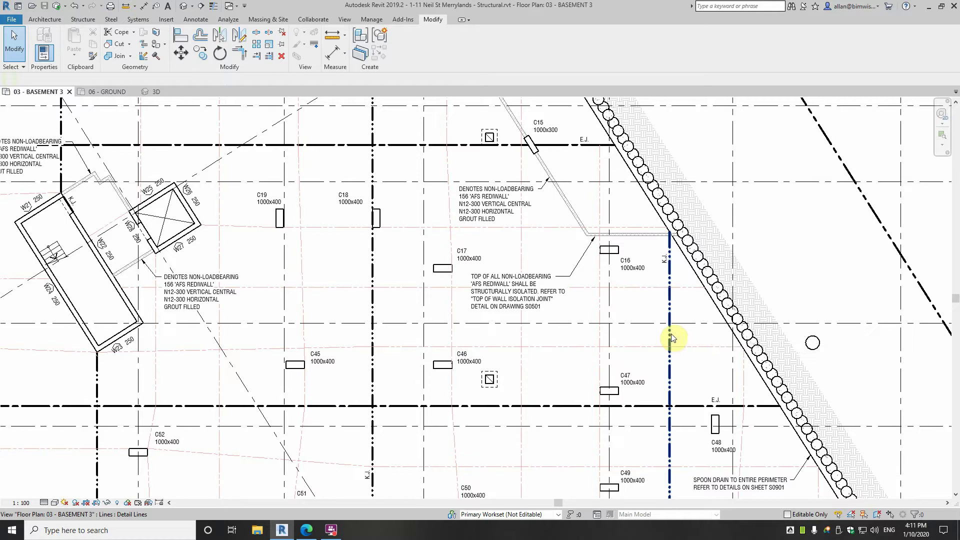
scroll(674, 326, "down", 2)
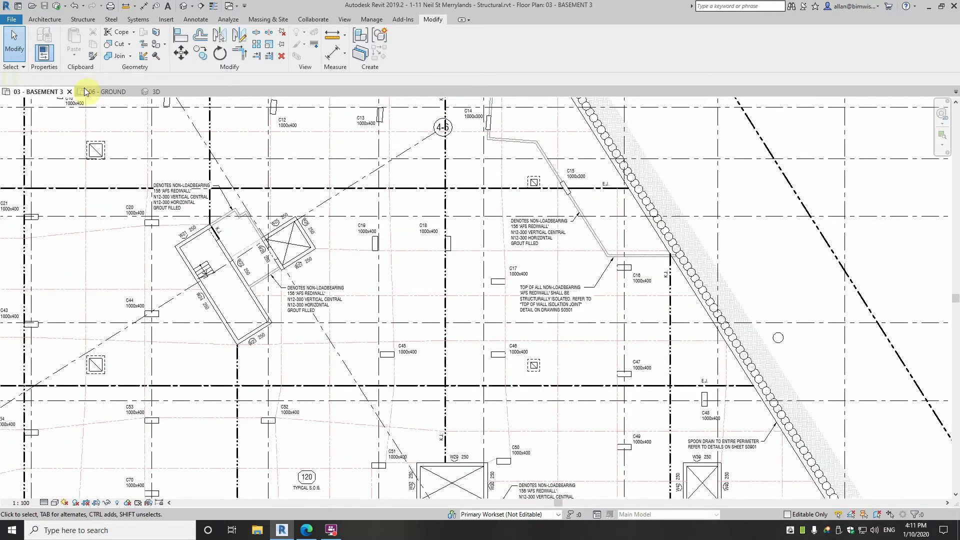
Step: Switch to 06 - GROUND and zoom around its C.J. and STAGE 1/STAGE 2 joint lines
left_click(100, 91)
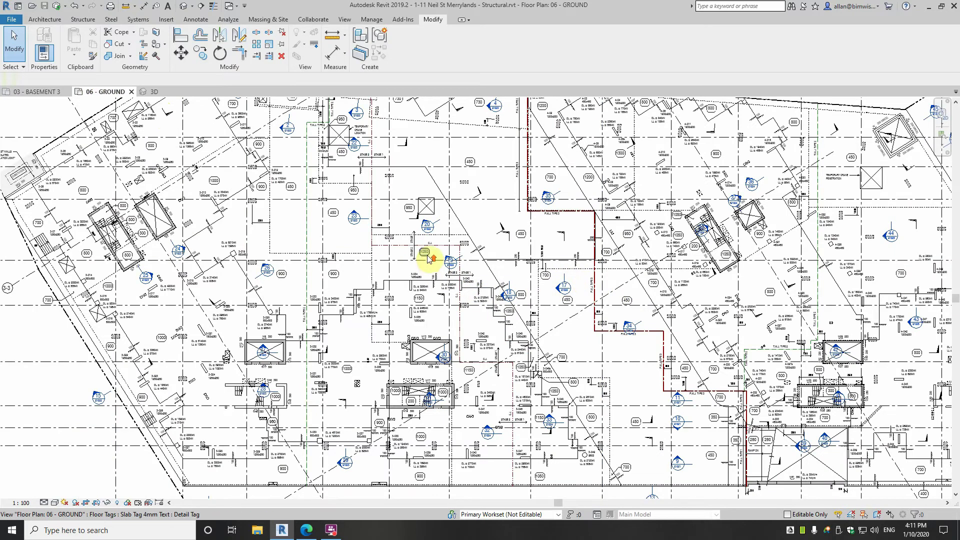
scroll(427, 257, "up", 5)
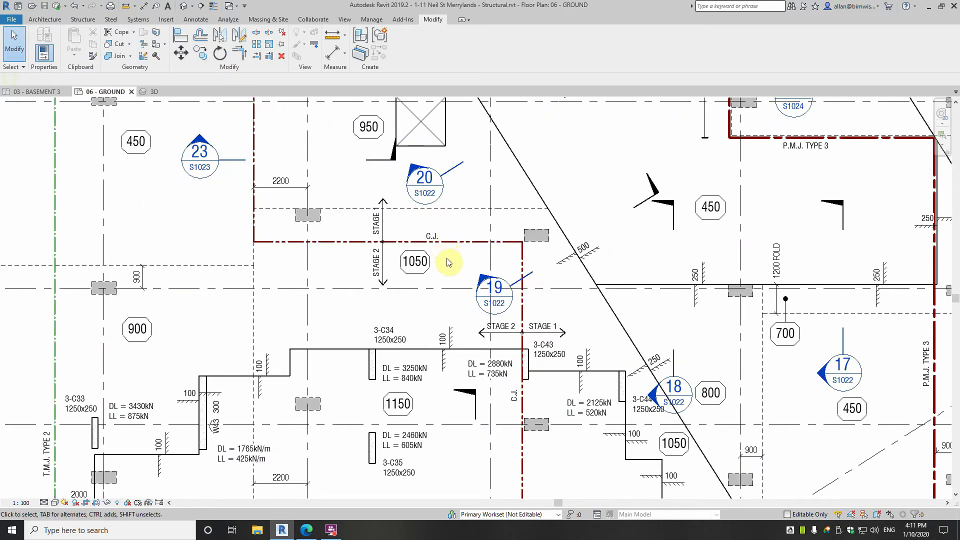
middle_click_drag(447, 258, 451, 305)
scroll(414, 264, "up", 2)
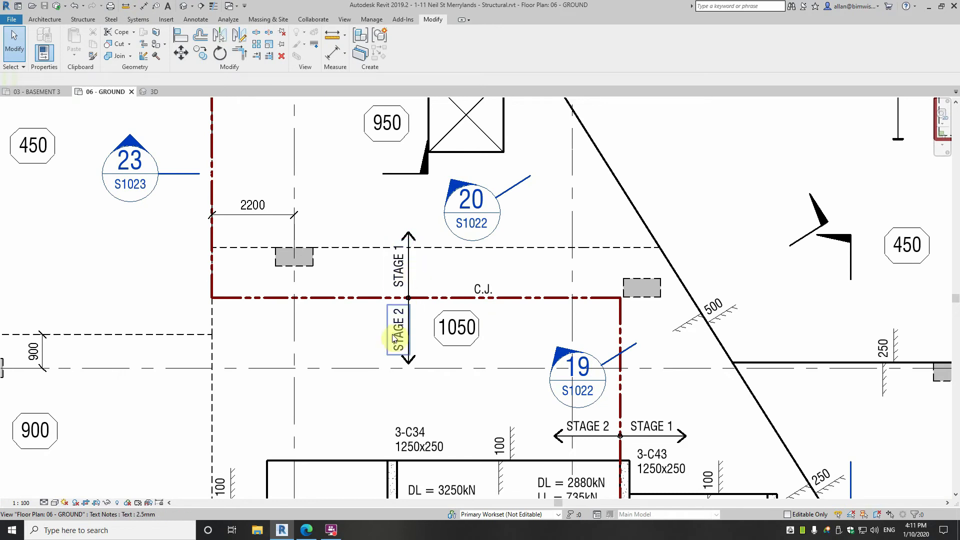
scroll(394, 338, "down", 3)
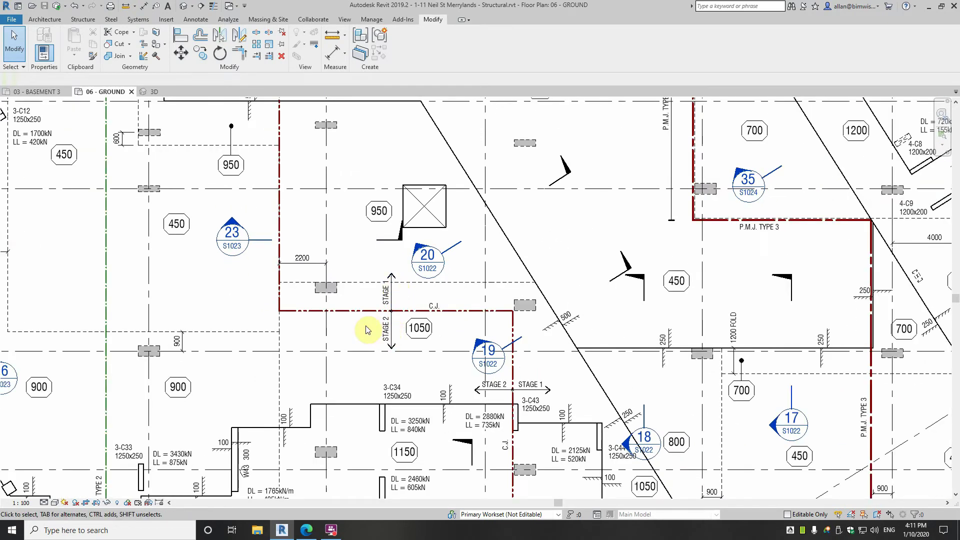
scroll(364, 326, "down", 1)
middle_click_drag(364, 326, 578, 300)
scroll(475, 292, "down", 3)
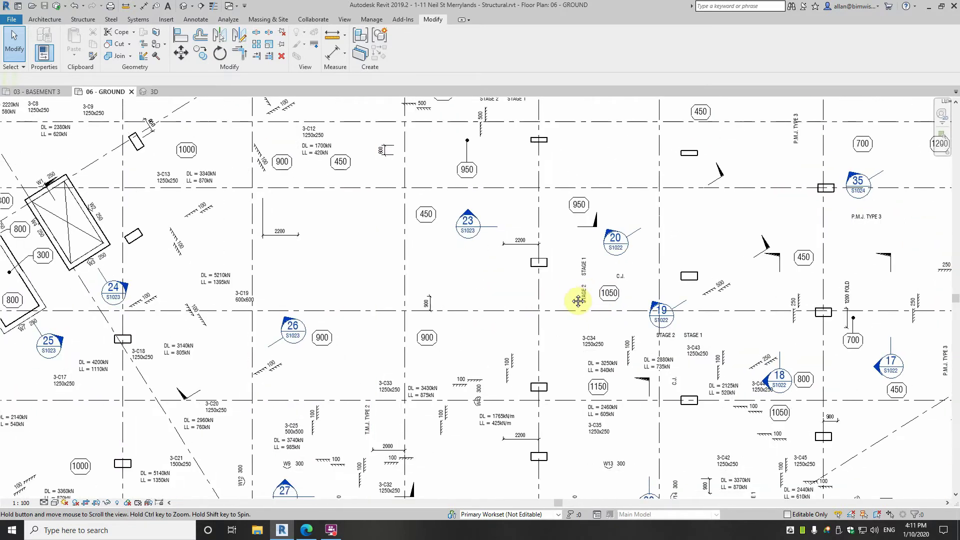
scroll(561, 284, "up", 3)
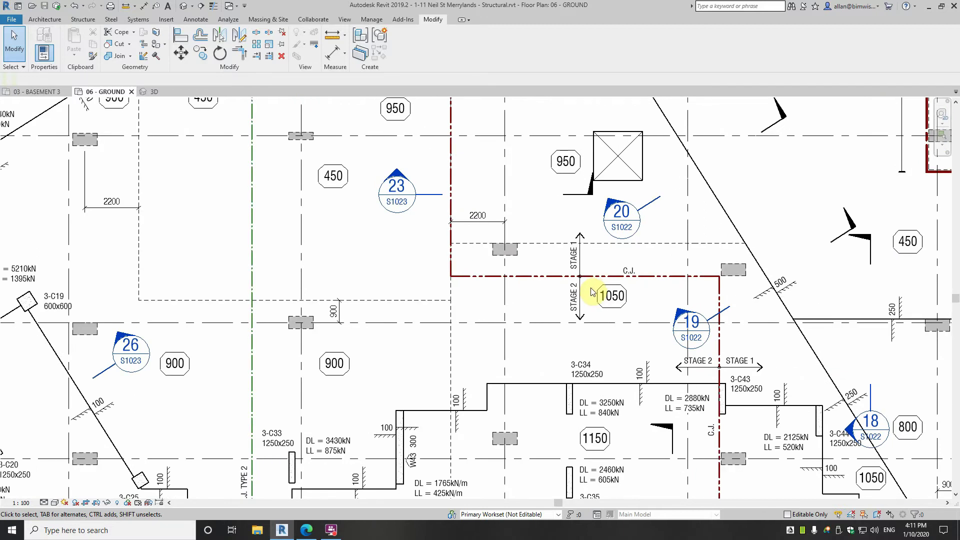
scroll(588, 292, "down", 1)
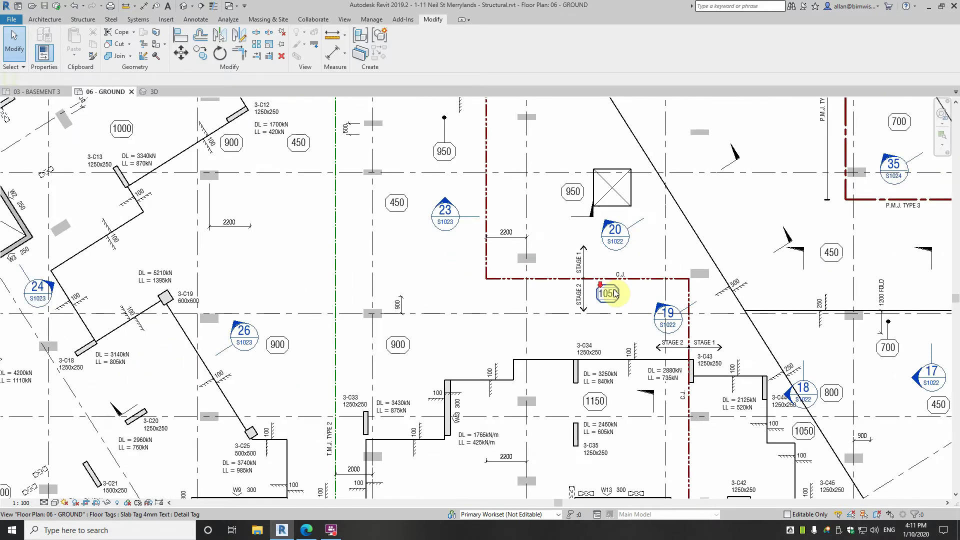
scroll(610, 292, "down", 1)
scroll(609, 292, "down", 3)
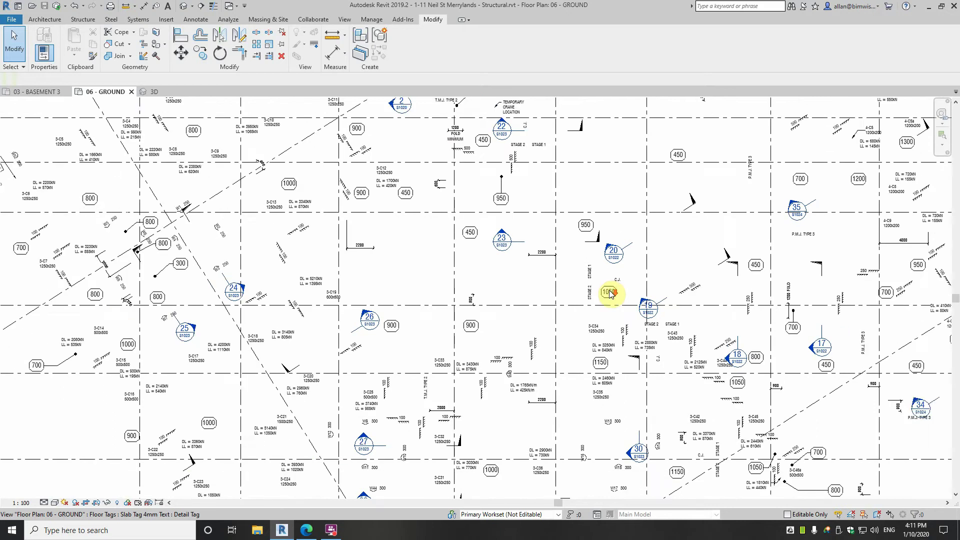
scroll(484, 291, "up", 3)
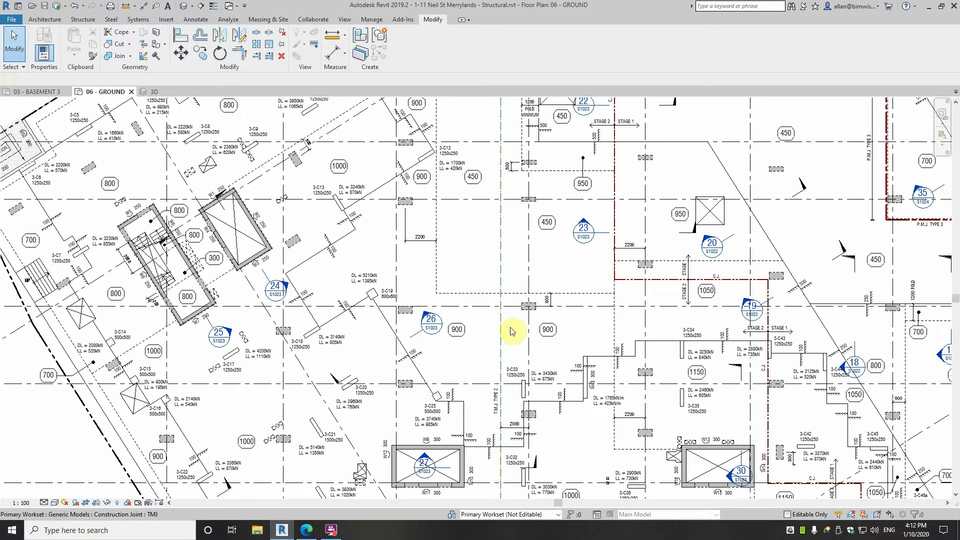
Step: Zoom to the T.M.J. TYPE 2 and P.M.J. TYPE 3 lines, then switch back to 03 - BASEMENT 3
scroll(516, 328, "up", 4)
scroll(526, 297, "up", 2)
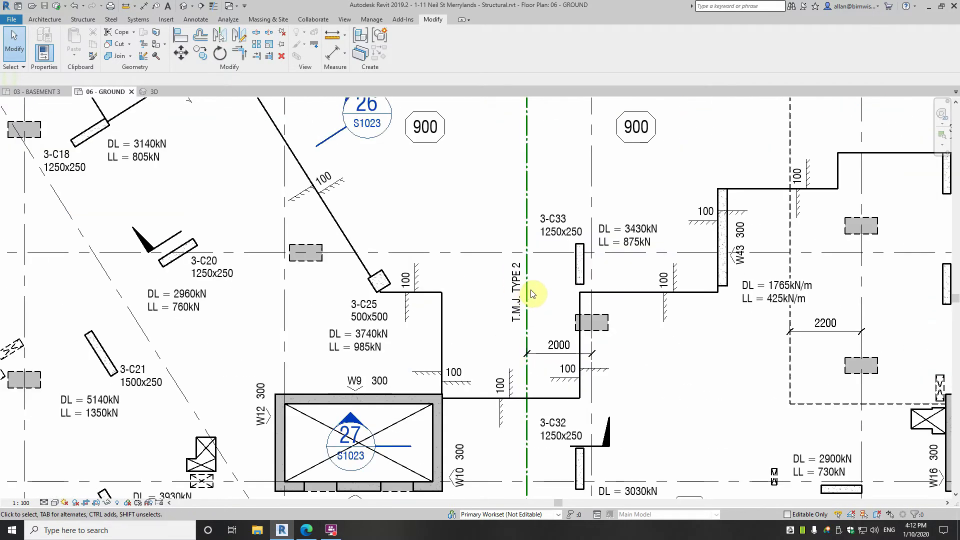
scroll(516, 313, "down", 5)
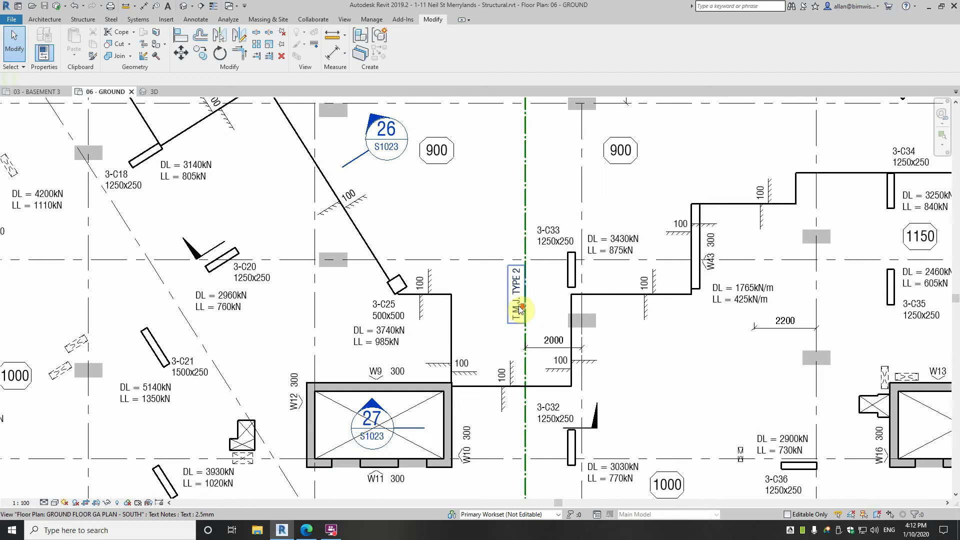
scroll(426, 326, "up", 3)
middle_click_drag(639, 279, 353, 343)
middle_click_drag(622, 218, 577, 207)
scroll(578, 207, "up", 2)
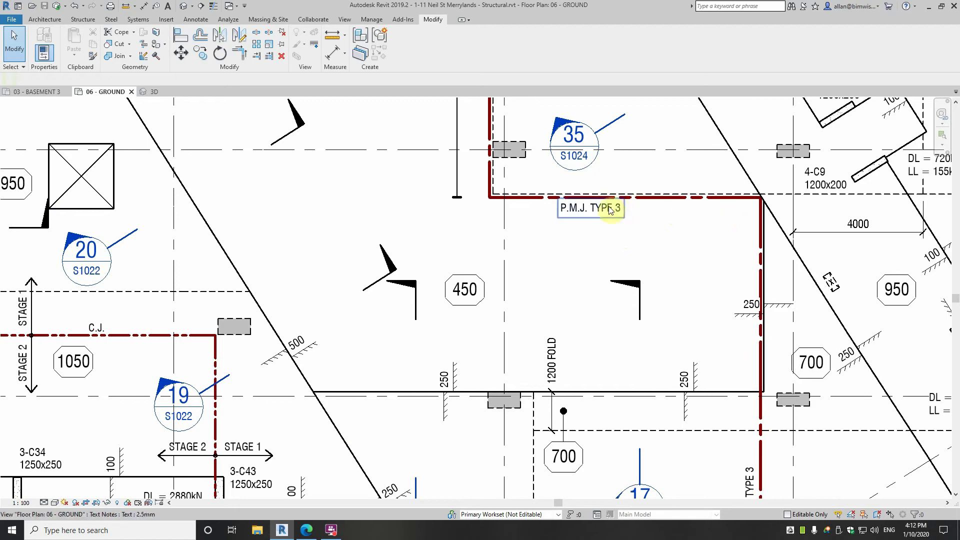
left_click(44, 92)
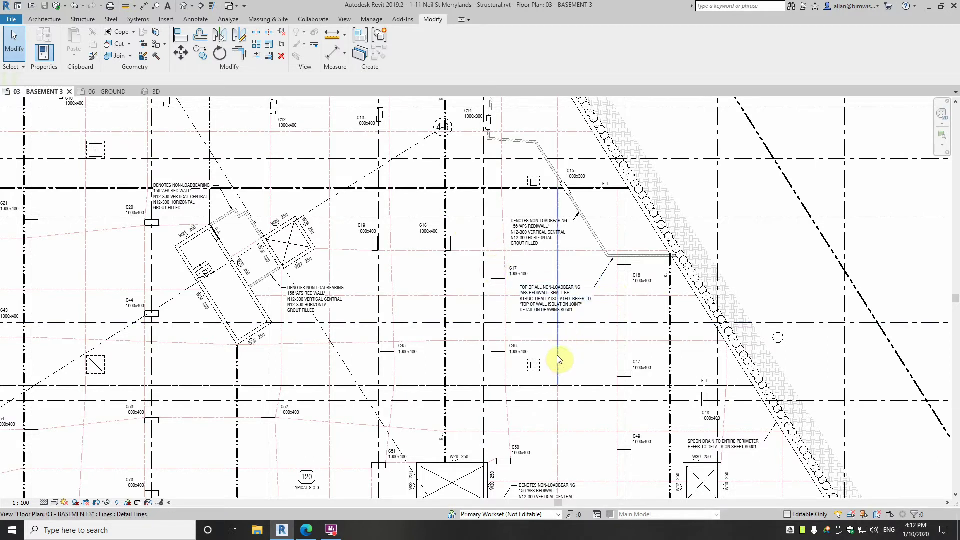
Step: Select the basement's horizontal joint line, open Manage > Line Styles without saving, and expand Lines
left_click(454, 342)
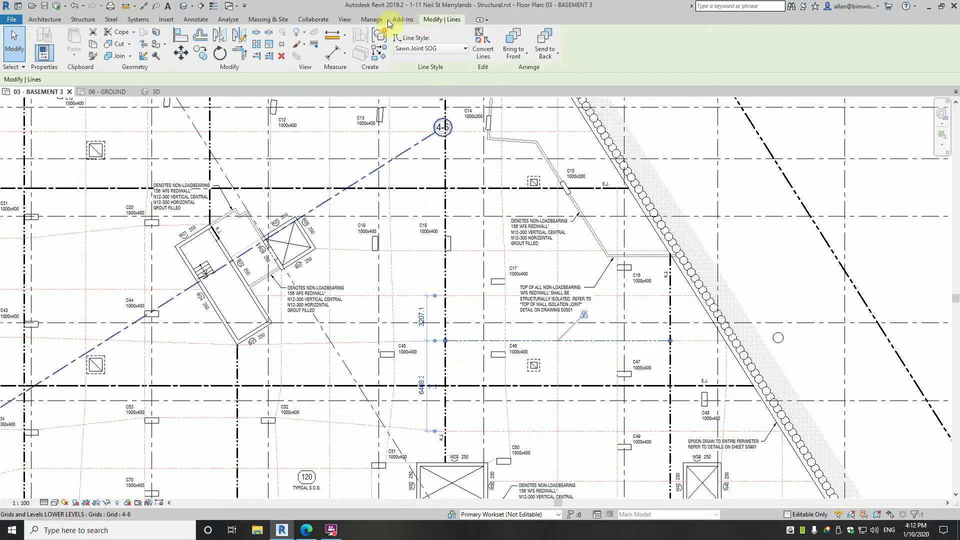
left_click(402, 19)
left_click(372, 19)
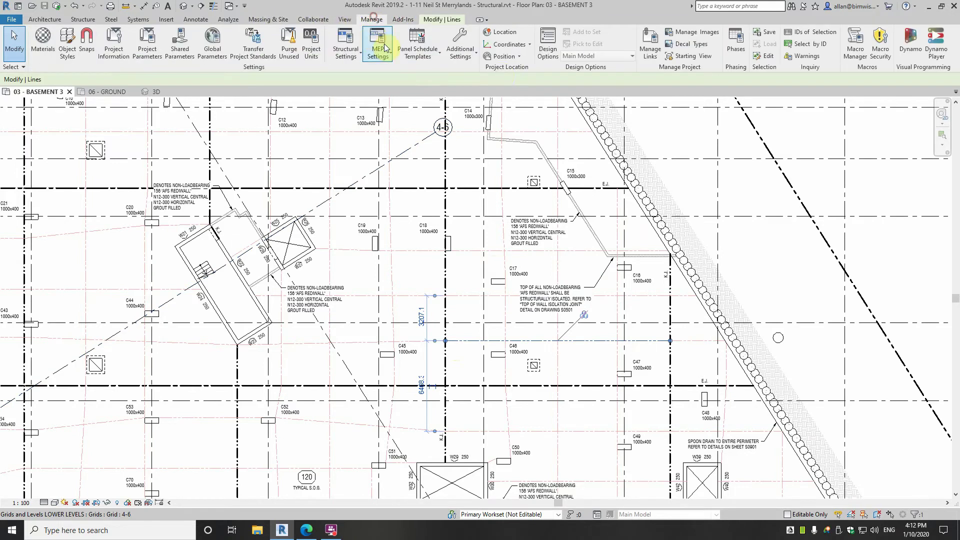
left_click(471, 56)
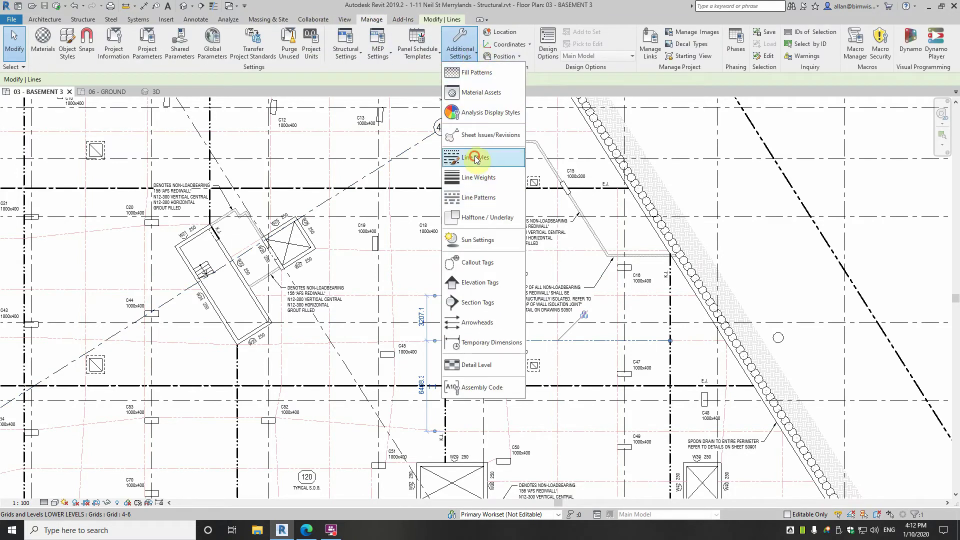
left_click(472, 164)
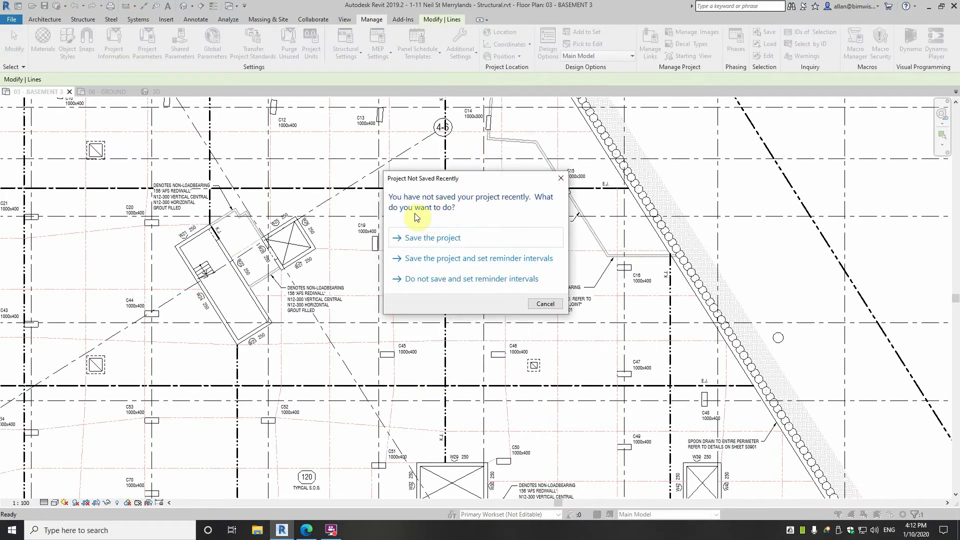
left_click(545, 304)
left_click(300, 194)
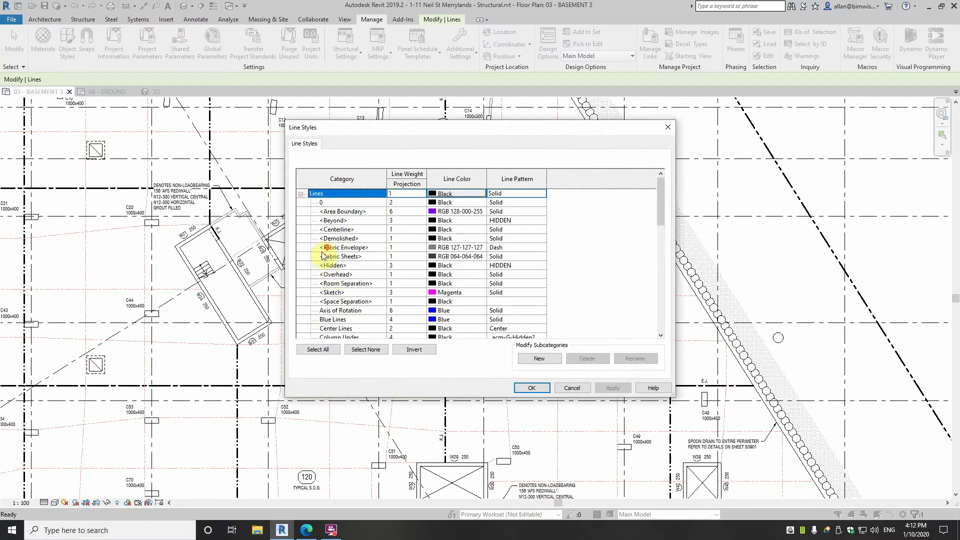
Step: Compare the Construction, Expansion, Isolation, Key and Sawn Joint SOG styles, then cancel the dialog
scroll(325, 255, "down", 5)
scroll(338, 261, "up", 3)
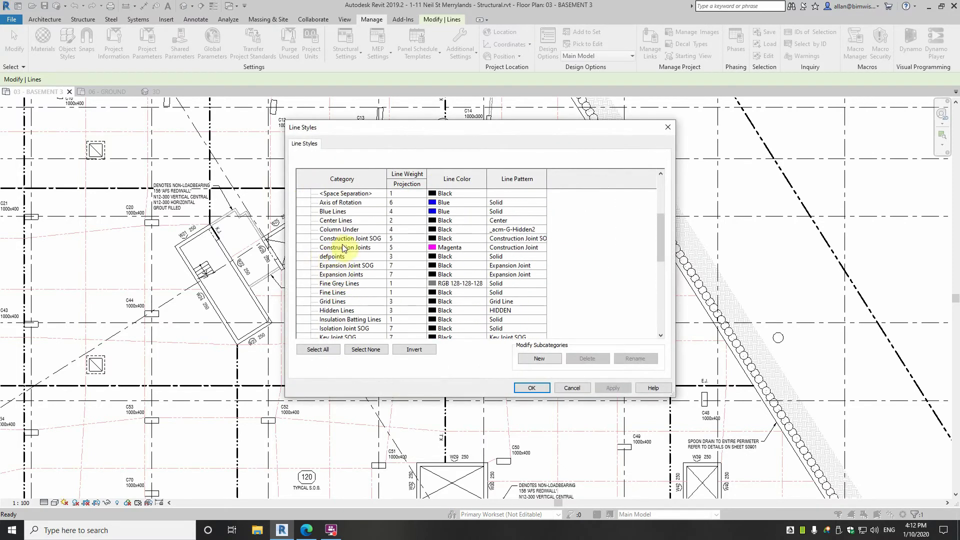
left_click(352, 238)
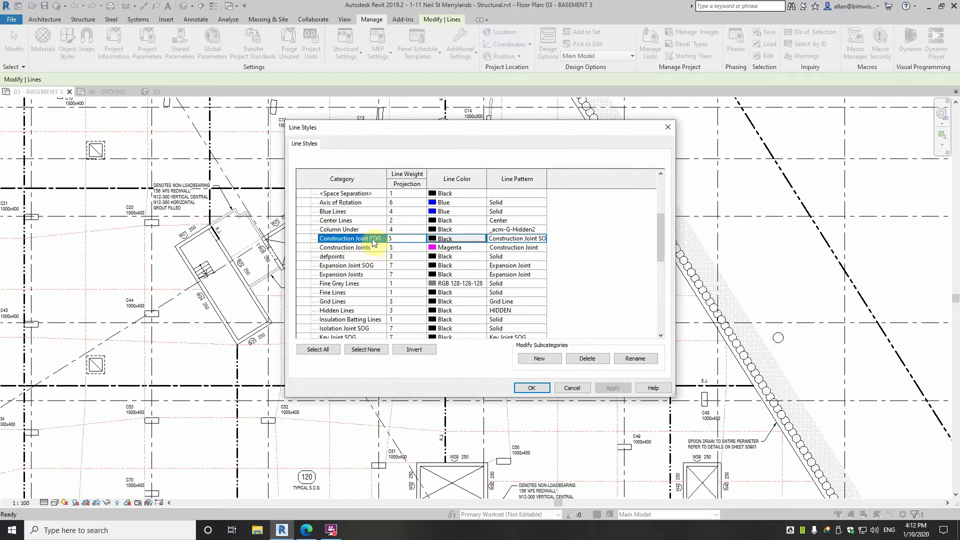
left_click(349, 267)
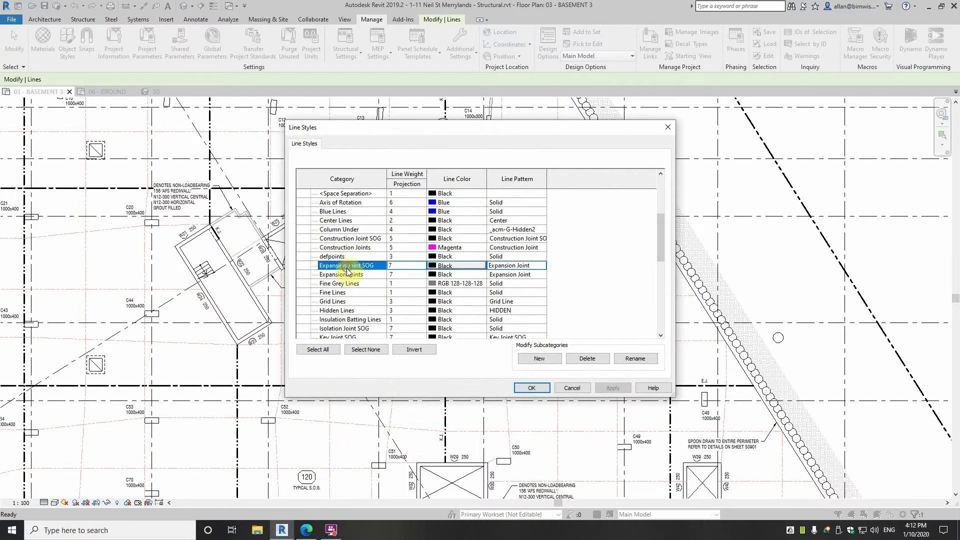
scroll(350, 276, "down", 1)
scroll(350, 278, "down", 1)
left_click(343, 286)
left_click(344, 292)
scroll(350, 299, "down", 3)
scroll(351, 301, "down", 2)
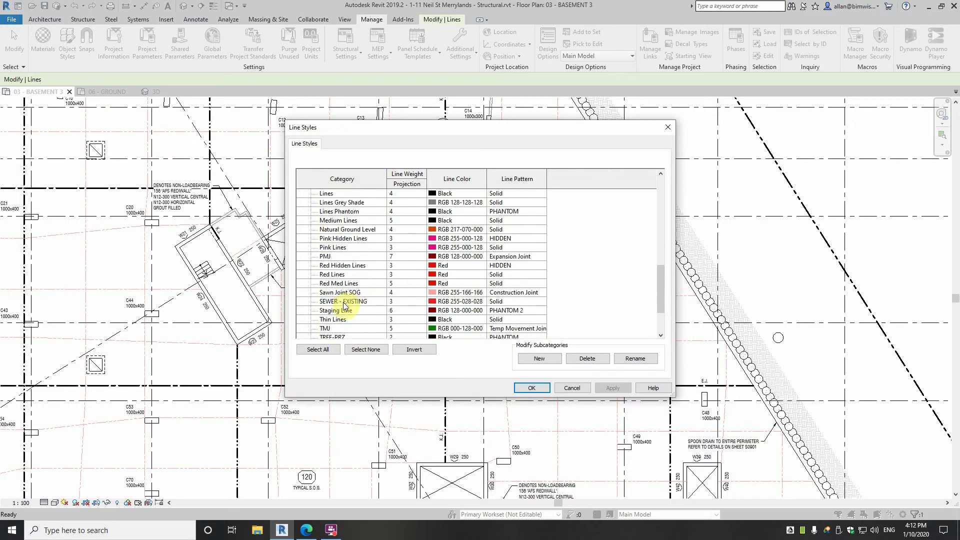
left_click(342, 292)
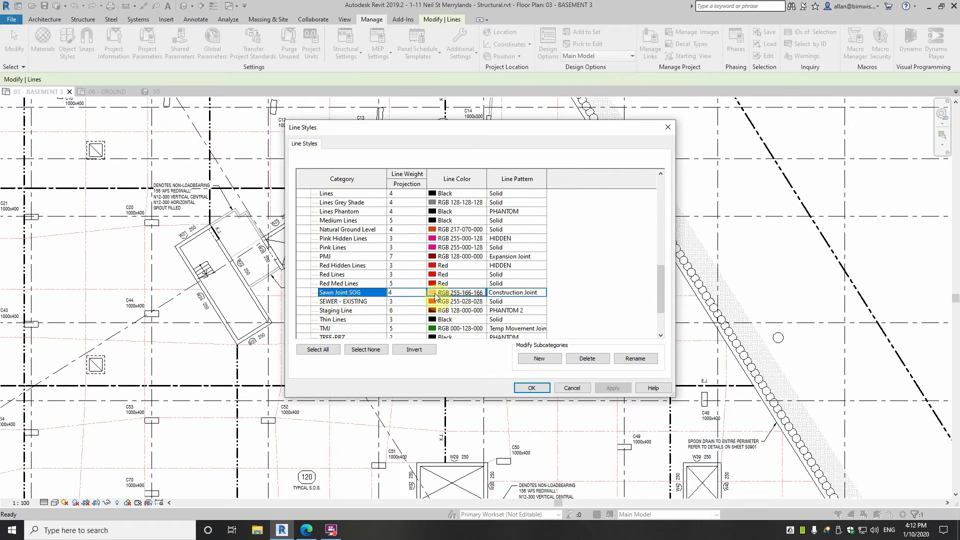
left_click(572, 388)
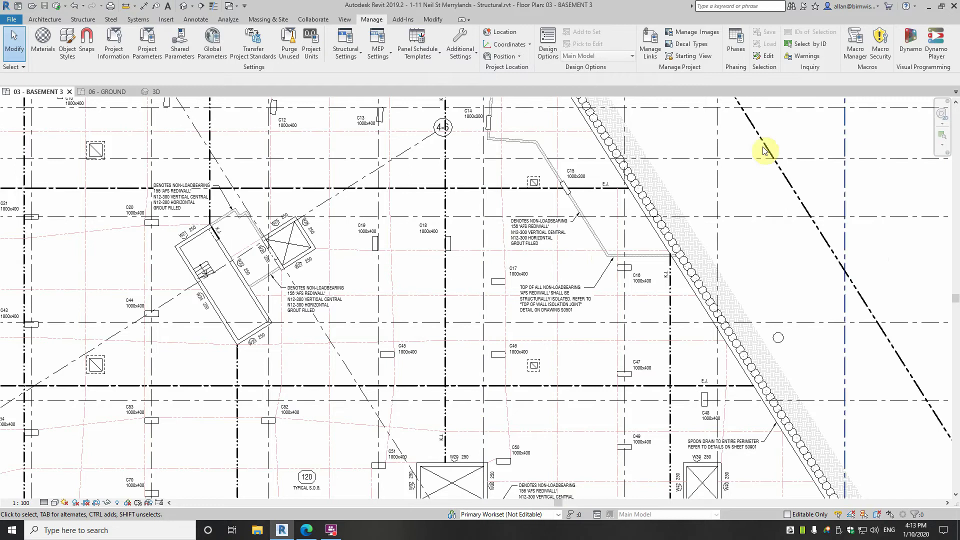
left_click(107, 91)
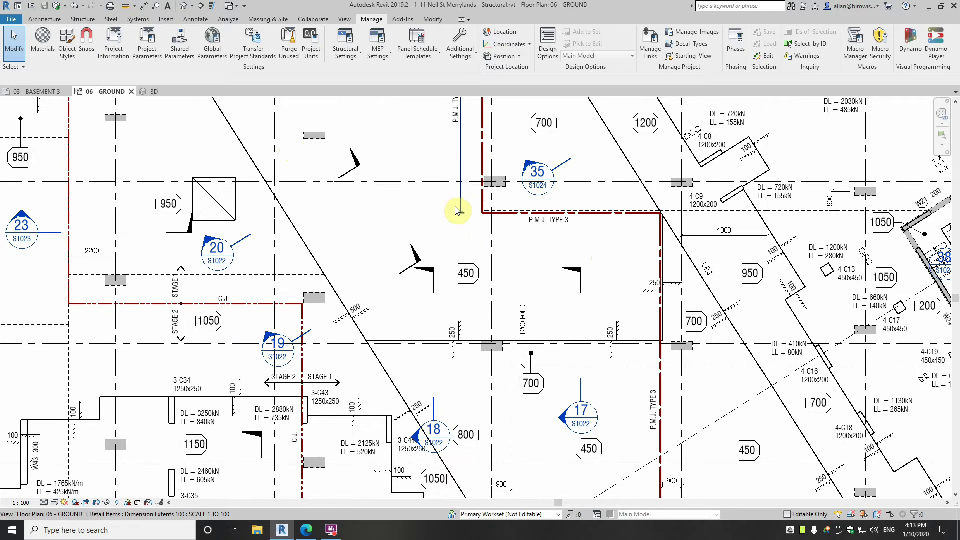
left_click(48, 91)
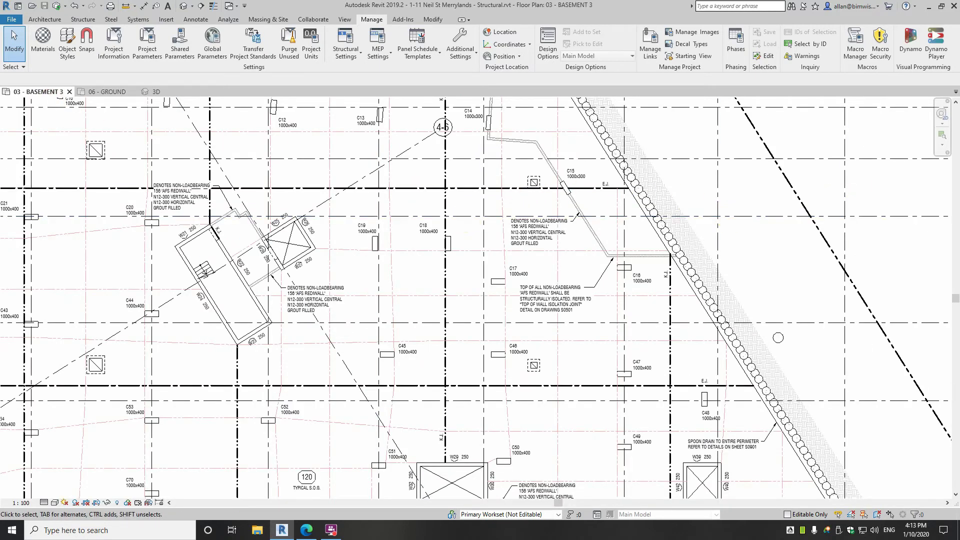
key("p")
key("b")
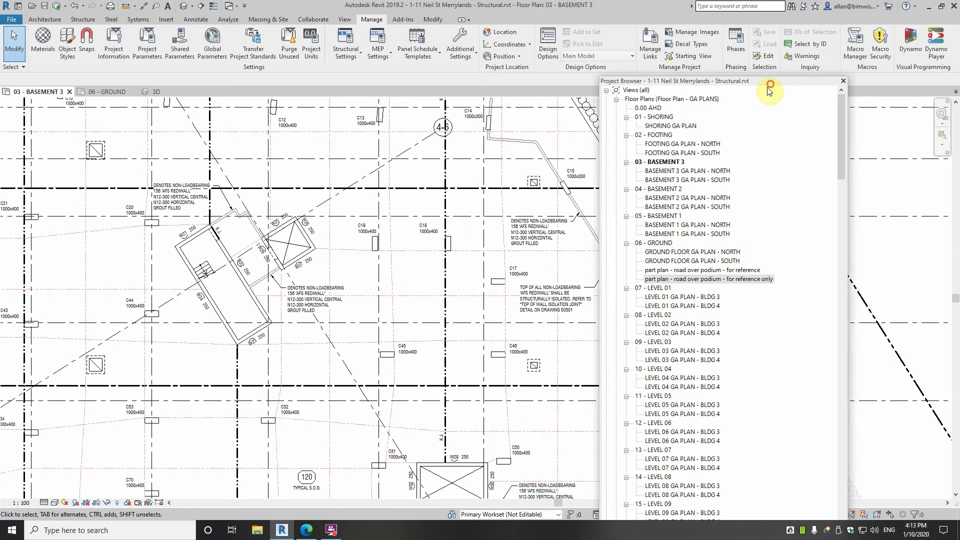
right_click(662, 162)
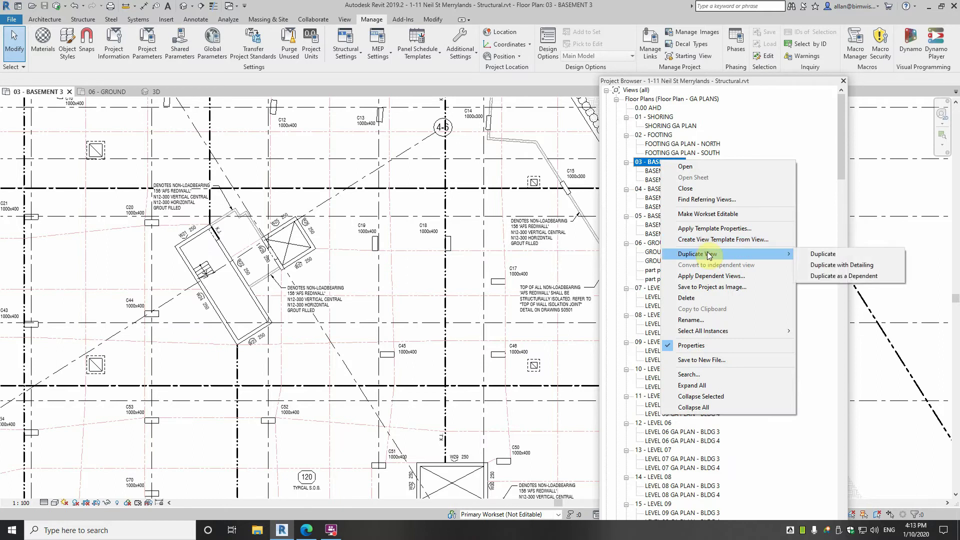
left_click(824, 253)
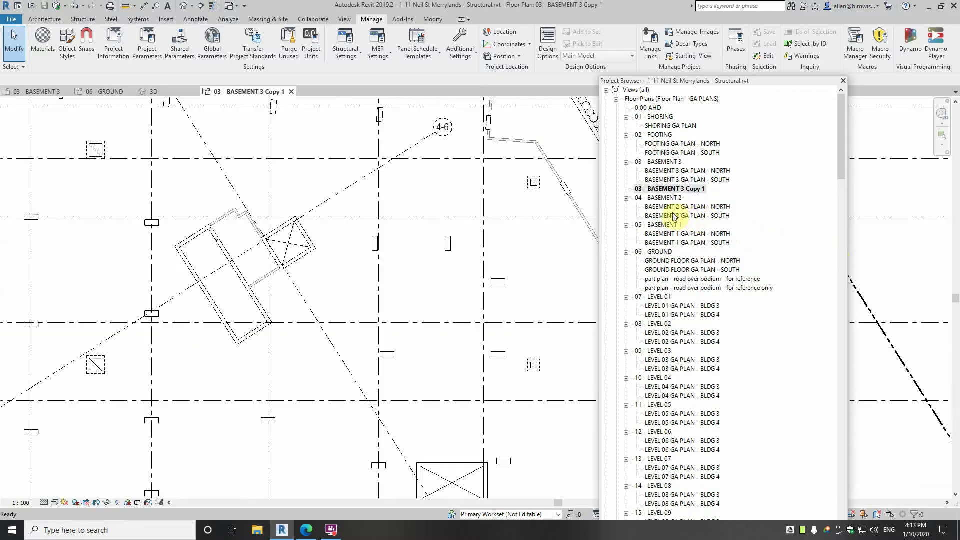
scroll(422, 270, "up", 3)
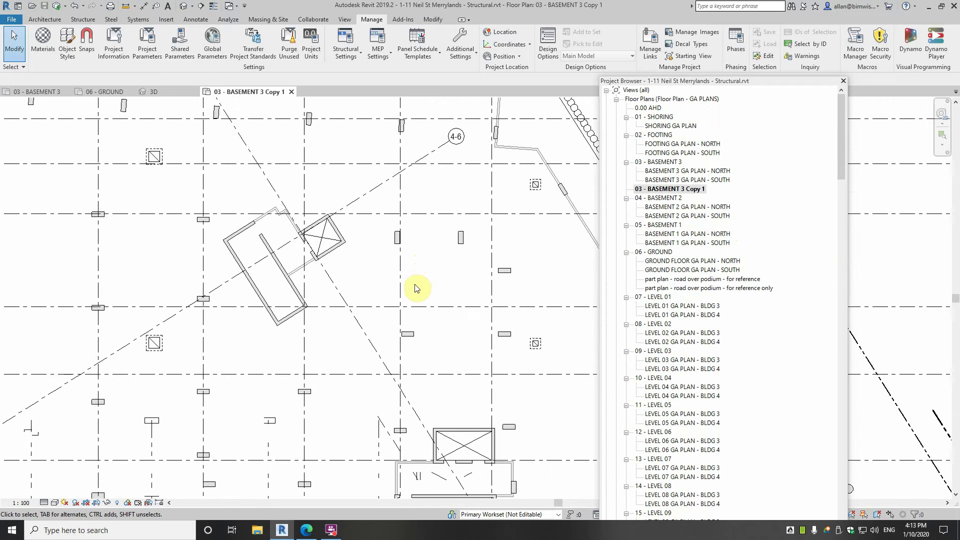
middle_click_drag(458, 357, 467, 262)
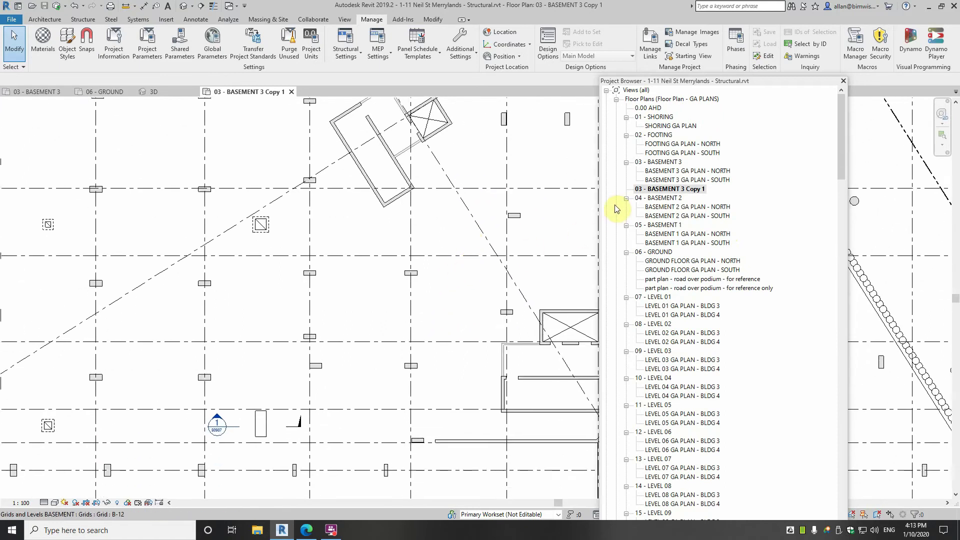
left_click(665, 190)
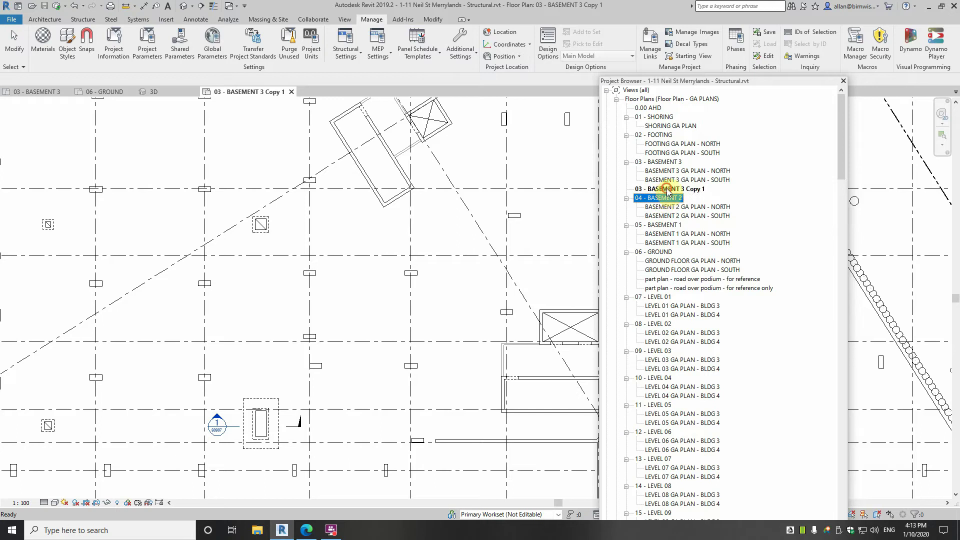
key("Delete")
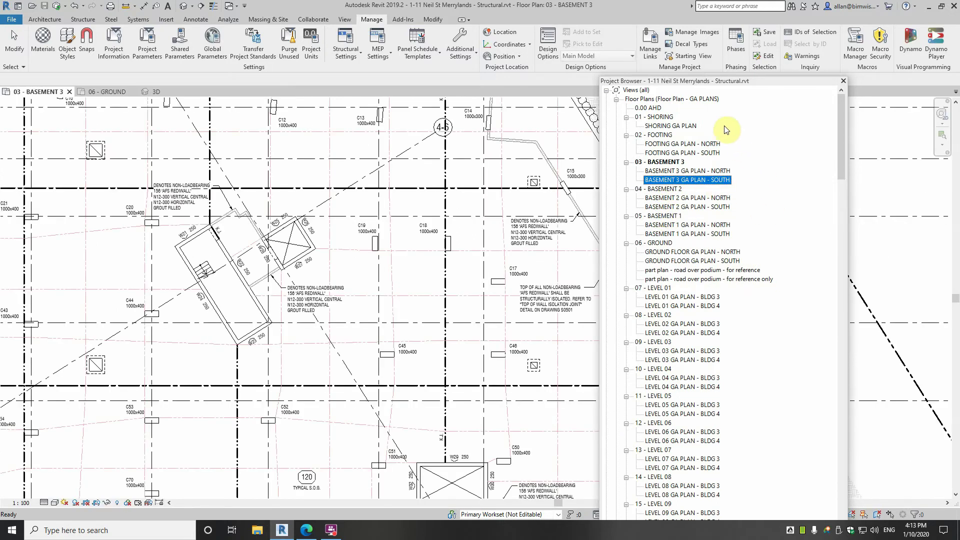
left_click_drag(713, 82, 903, 99)
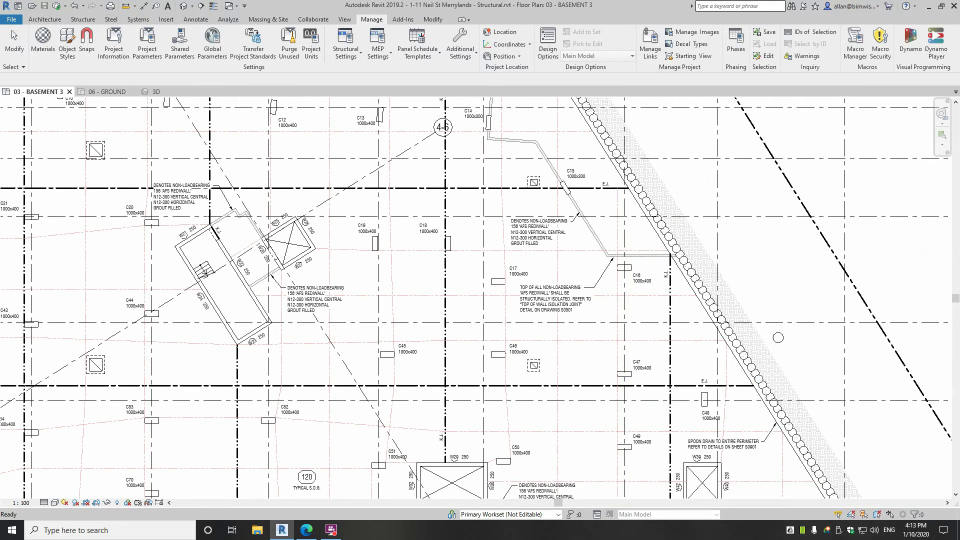
Step: On 06 - GROUND, open the P.M.J. TYPE 3 joint line's family for editing
left_click(106, 91)
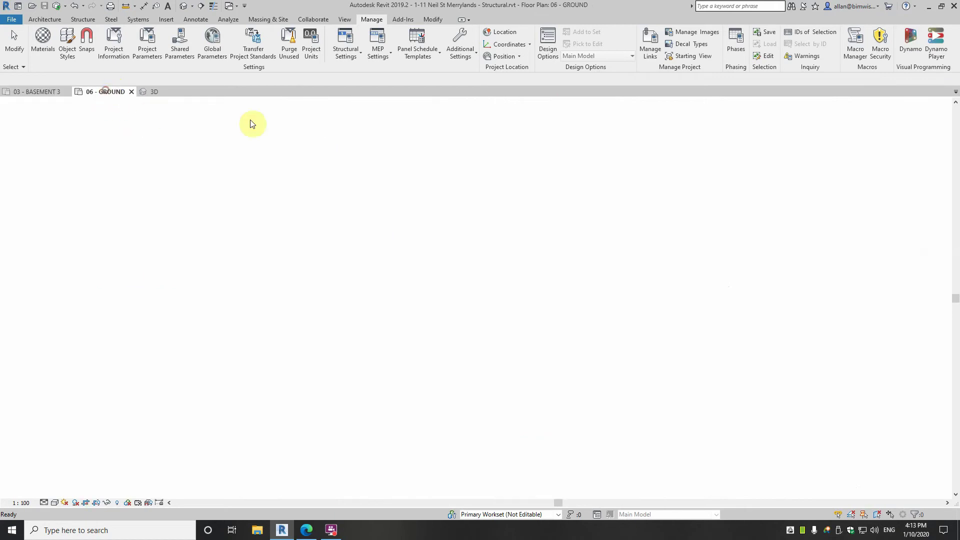
left_click(574, 212)
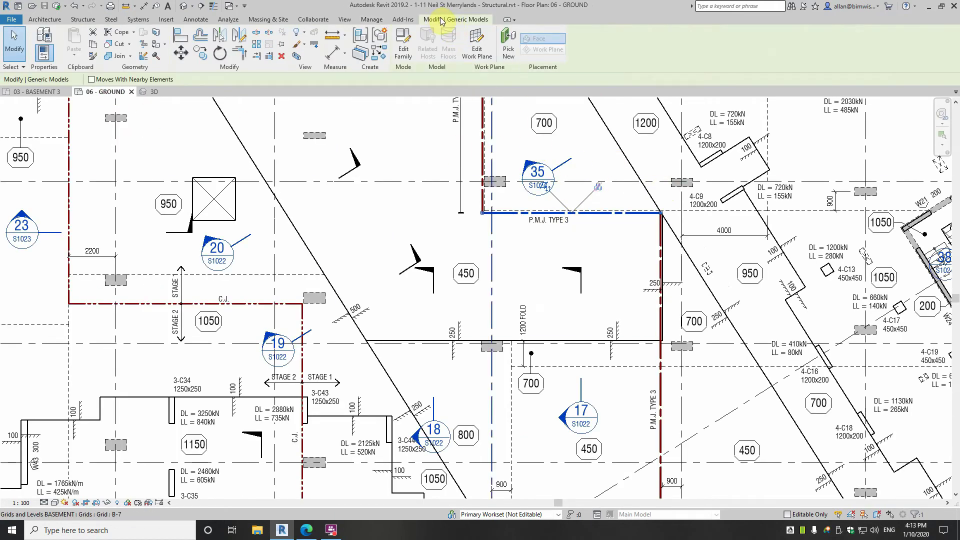
left_click(403, 48)
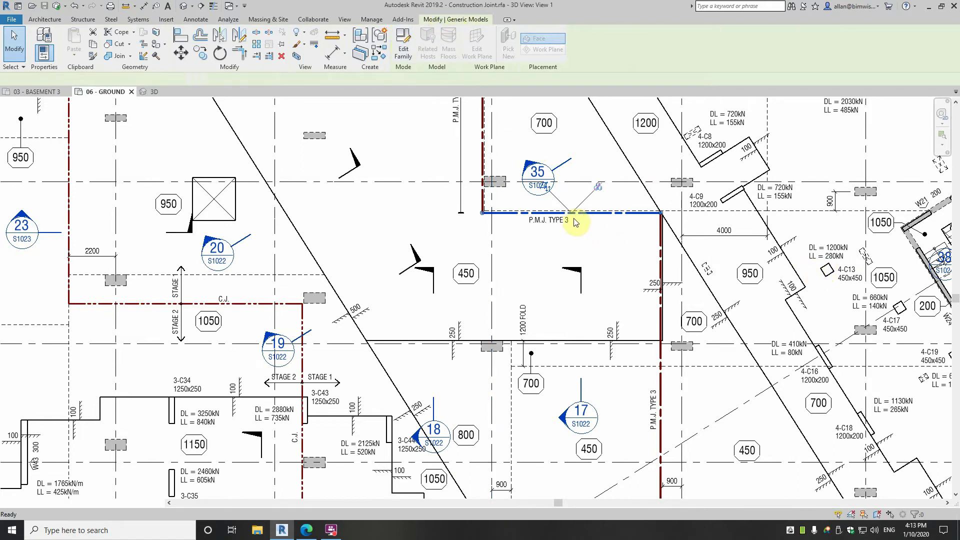
Step: Review the CJ type's parameters (length 1200.0, CJ visible) unchanged and close the family view
left_click(446, 281)
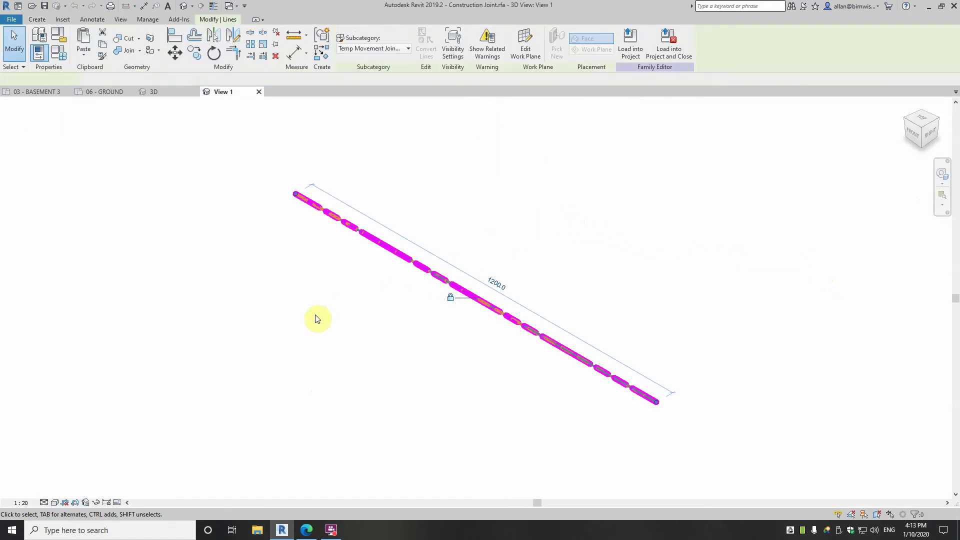
left_click(58, 52)
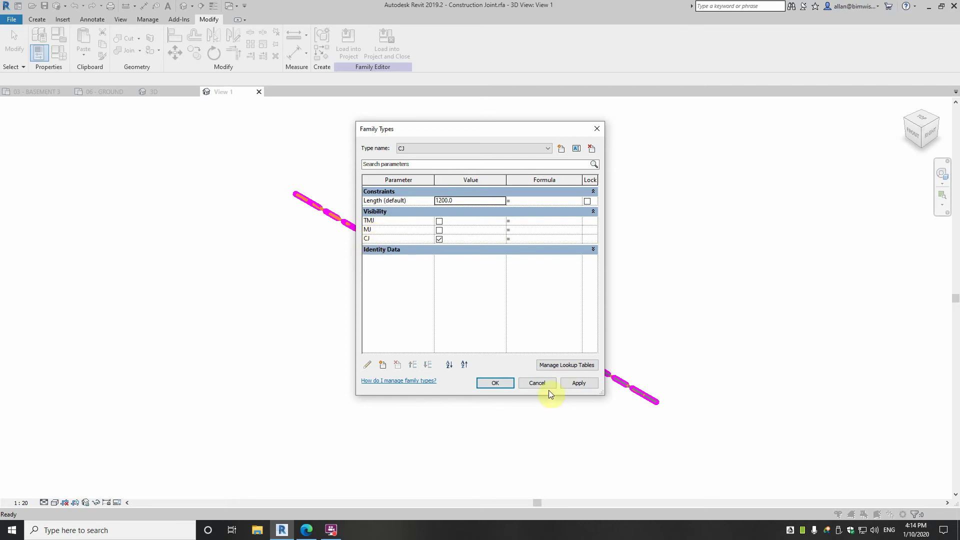
left_click(536, 382)
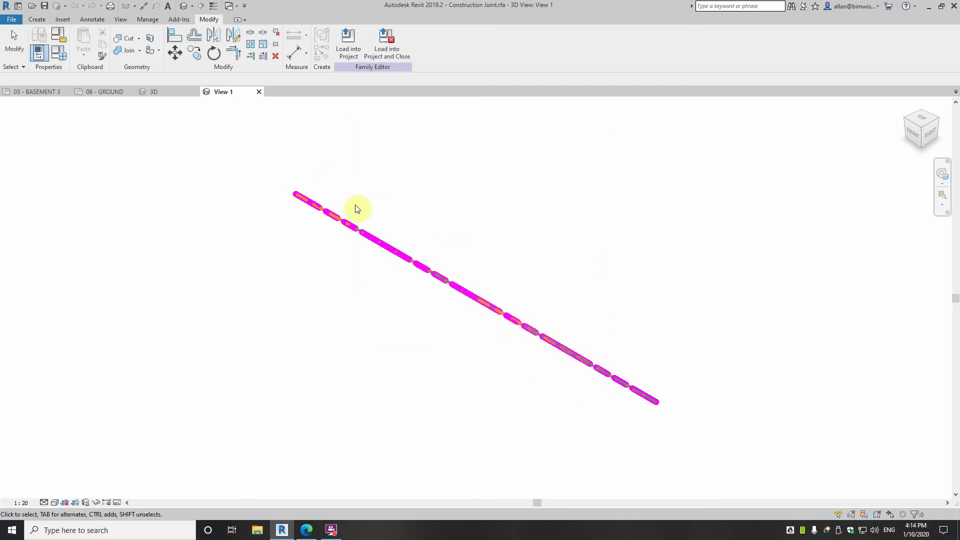
left_click(259, 92)
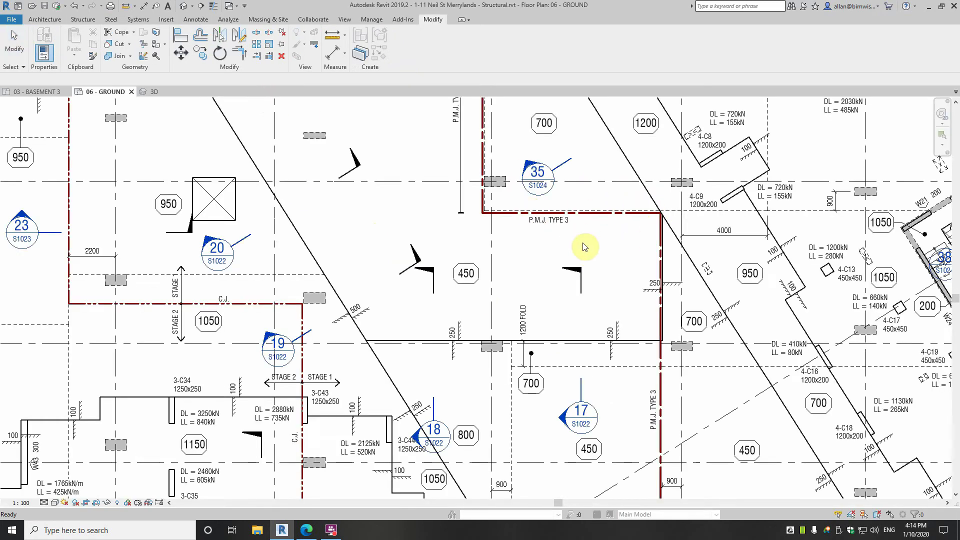
Step: Orbit and zoom the 3D view around the podium slab joints, then close the 3D view
left_click(153, 92)
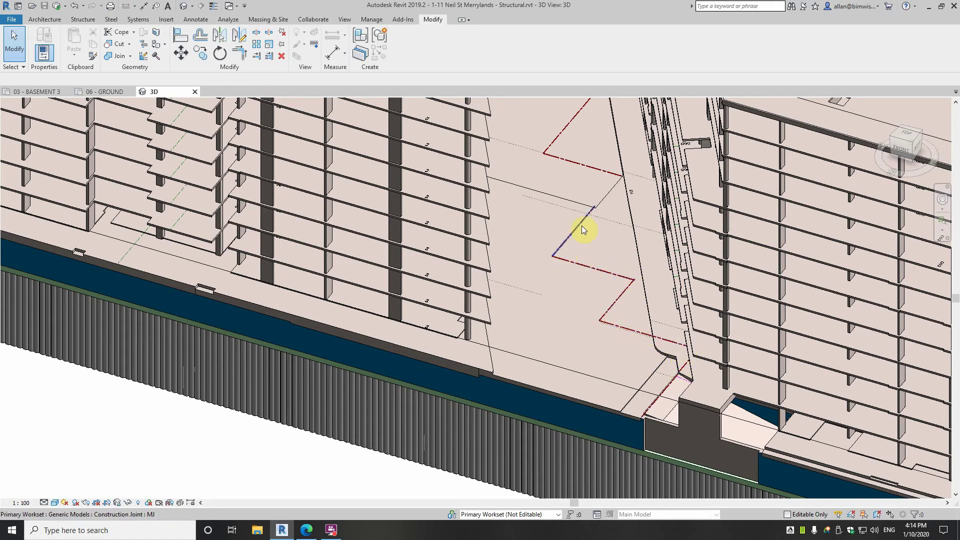
middle_click_drag(615, 178, 578, 211, "shift")
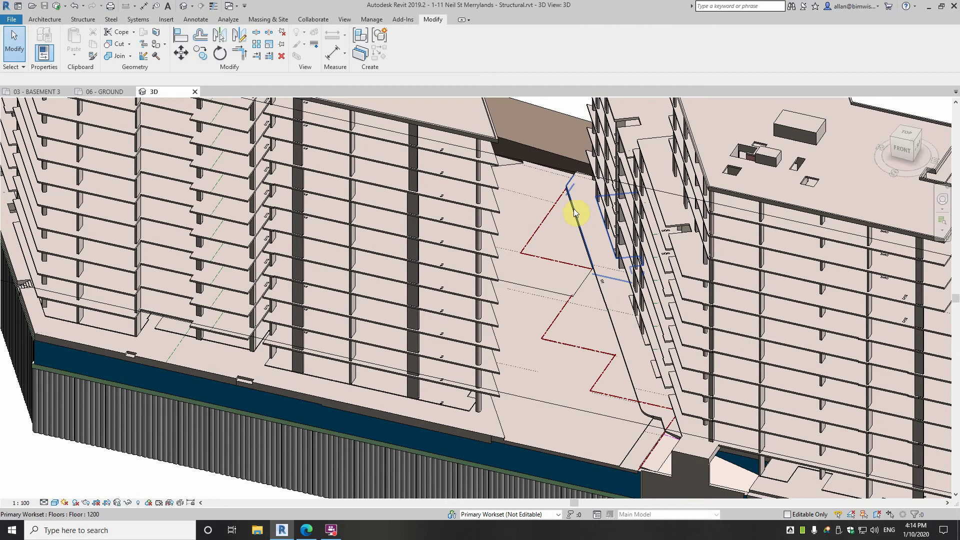
middle_click_drag(552, 231, 562, 268, "shift")
scroll(542, 177, "up", 4)
mouse_move(560, 186)
middle_mouse_down("shift")
mouse_move(574, 191)
mouse_move(572, 179)
mouse_move(559, 178)
middle_mouse_up("shift")
scroll(559, 178, "down", 1)
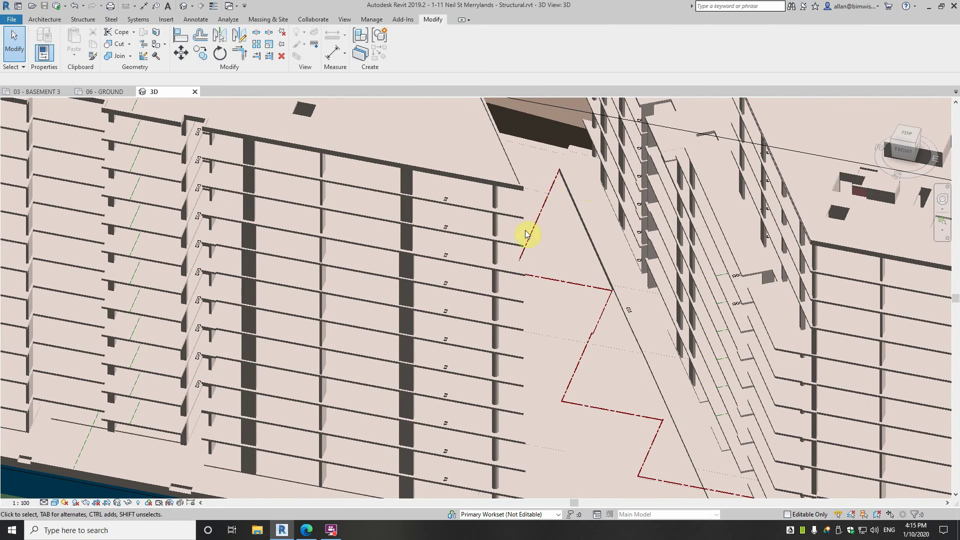
middle_click_drag(611, 310, 615, 230, "shift")
scroll(645, 277, "up", 2)
middle_click_drag(645, 277, 688, 260, "shift")
scroll(725, 292, "up", 2)
scroll(734, 292, "up", 2)
middle_click_drag(734, 292, 712, 310, "shift")
scroll(713, 309, "down", 3)
middle_click_drag(681, 343, 629, 294, "shift")
scroll(629, 294, "down", 3)
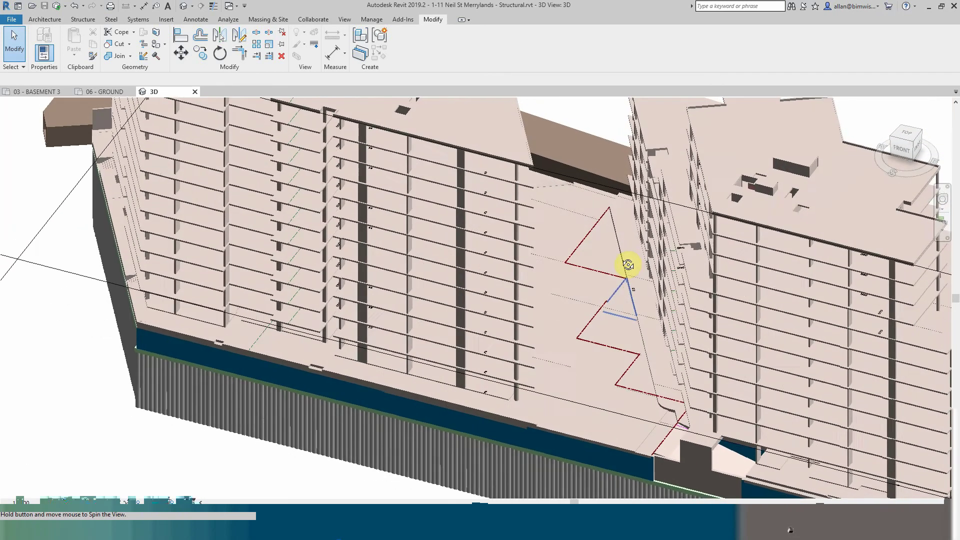
middle_click_drag(621, 257, 643, 257, "shift")
scroll(629, 252, "down", 2)
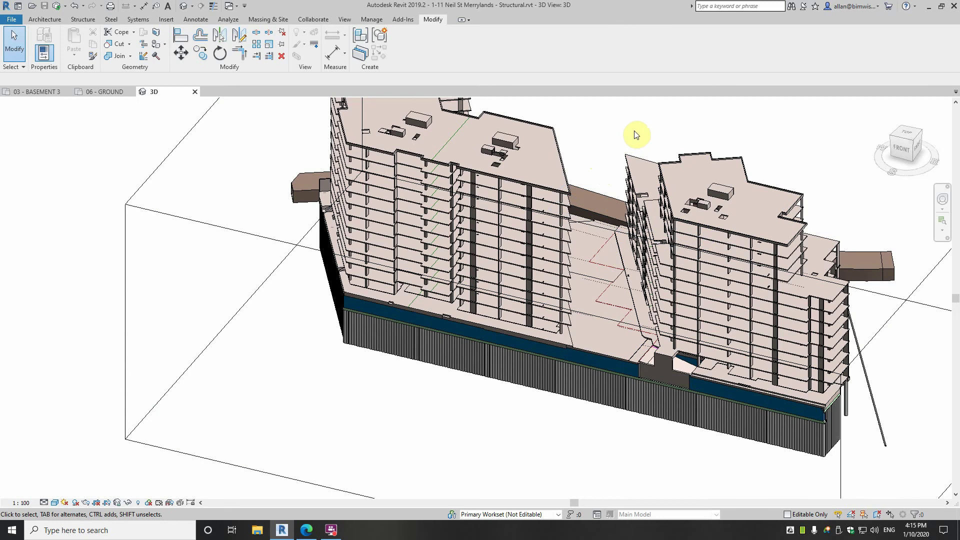
left_click(195, 92)
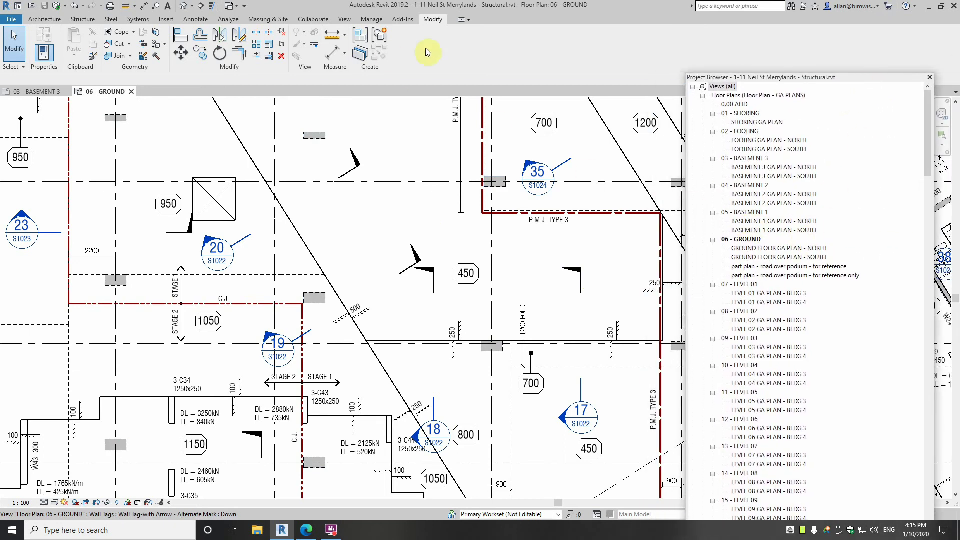
Step: Duplicate 06 - GROUND via Duplicate View > Duplicate and pan the new 06 - GROUND Copy 1
right_click(735, 240)
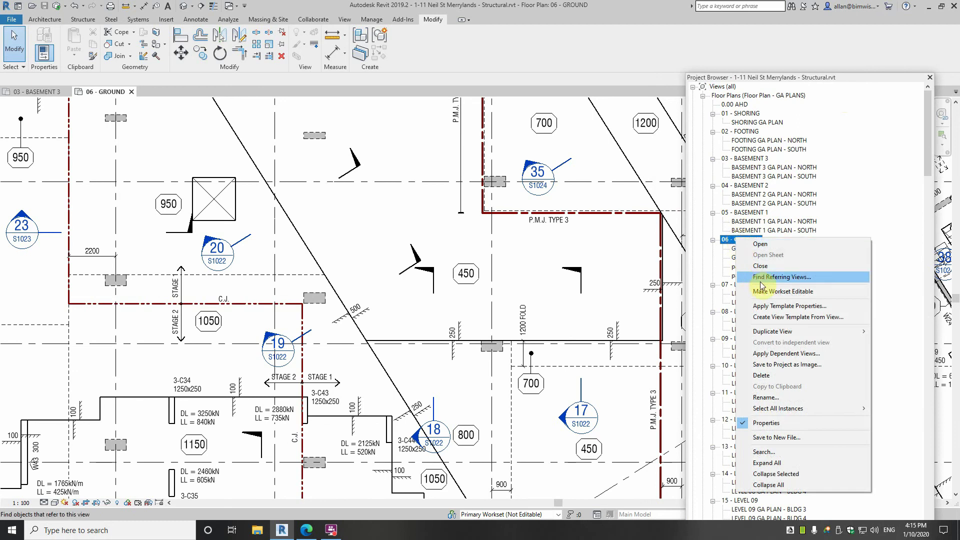
left_click(612, 262)
scroll(617, 268, "down", 2)
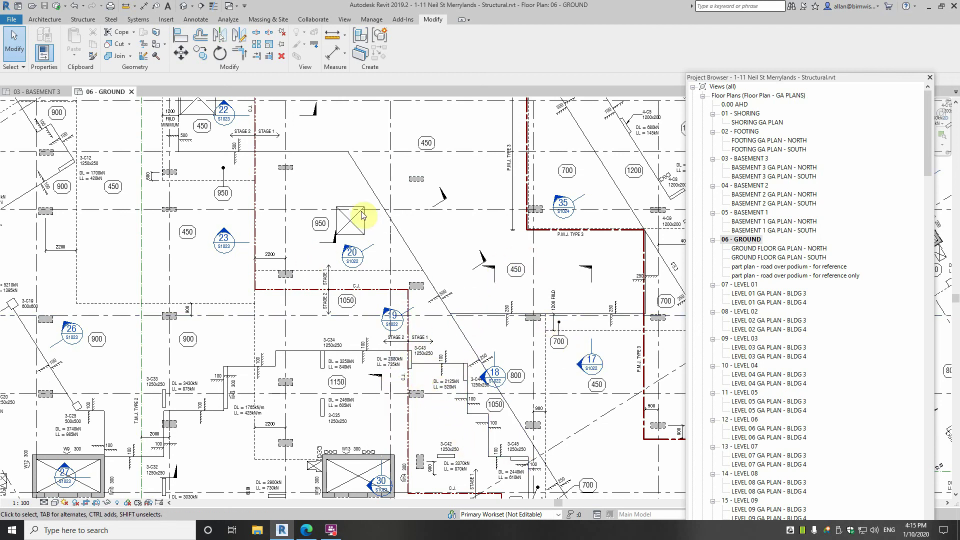
right_click(753, 242)
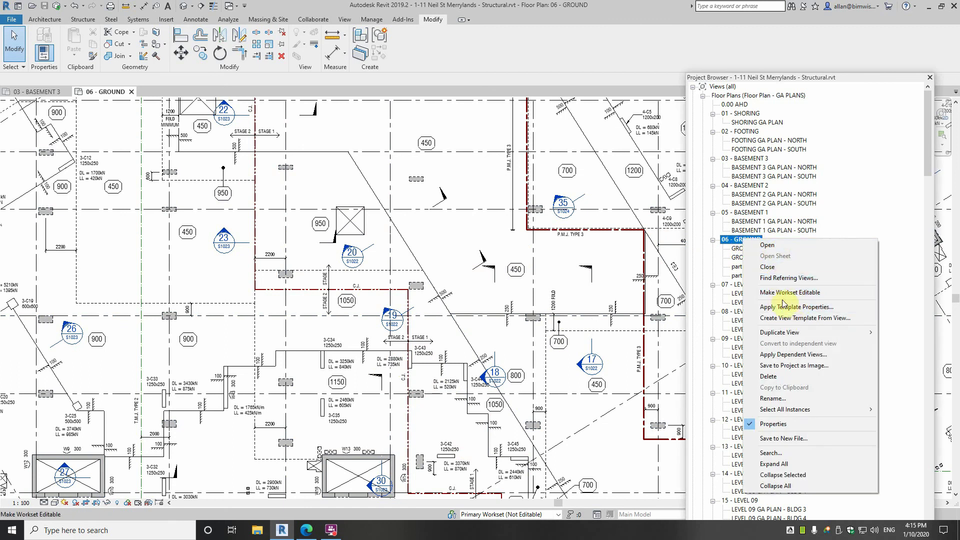
mouse_move(781, 333)
left_click(673, 332)
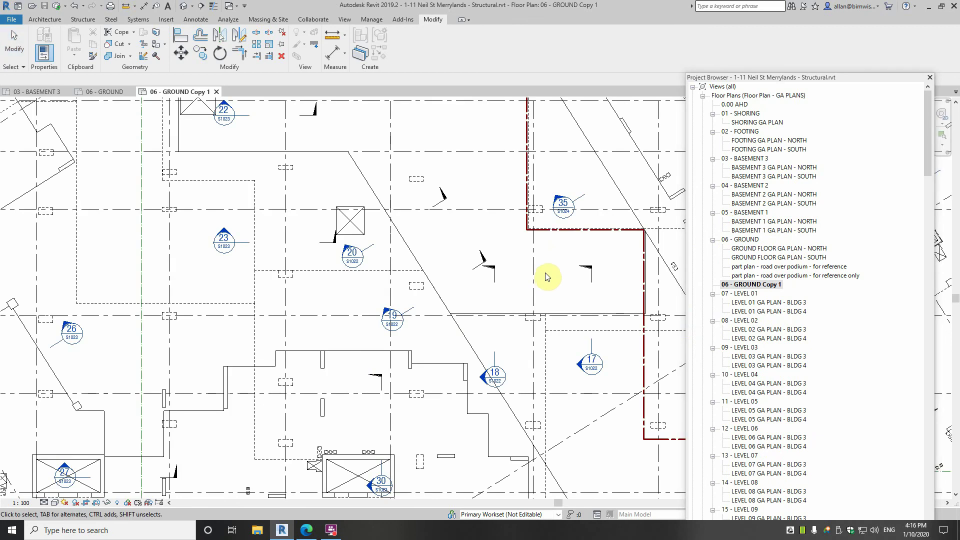
middle_click_drag(606, 249, 484, 279)
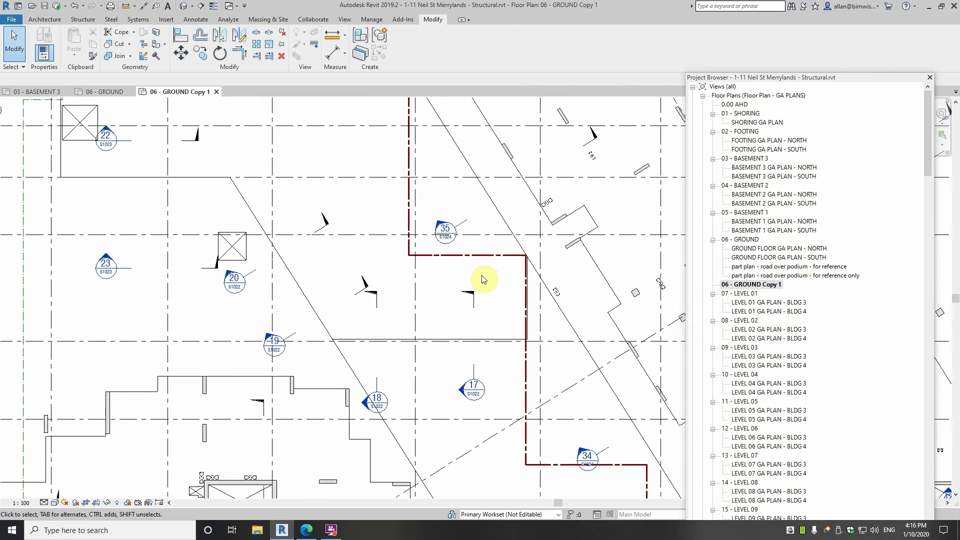
scroll(484, 279, "down", 1)
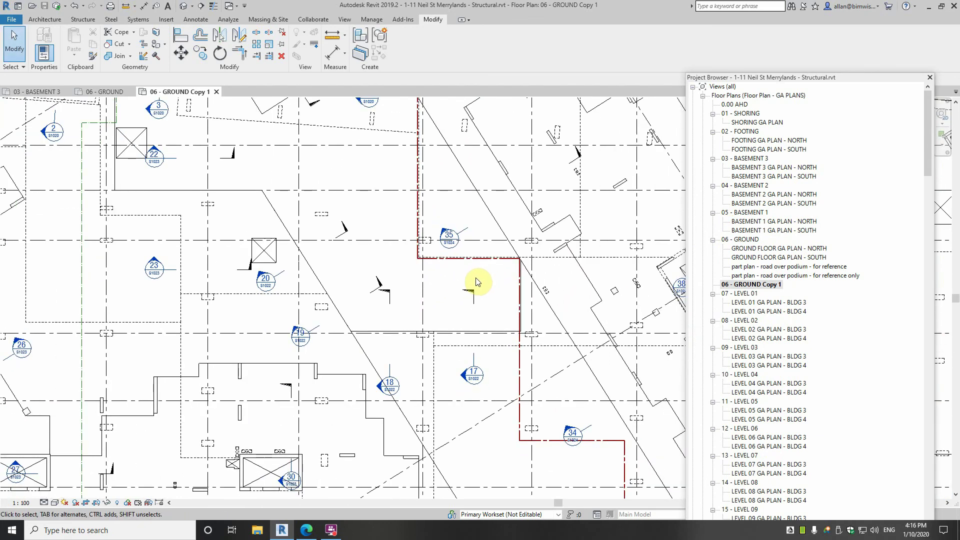